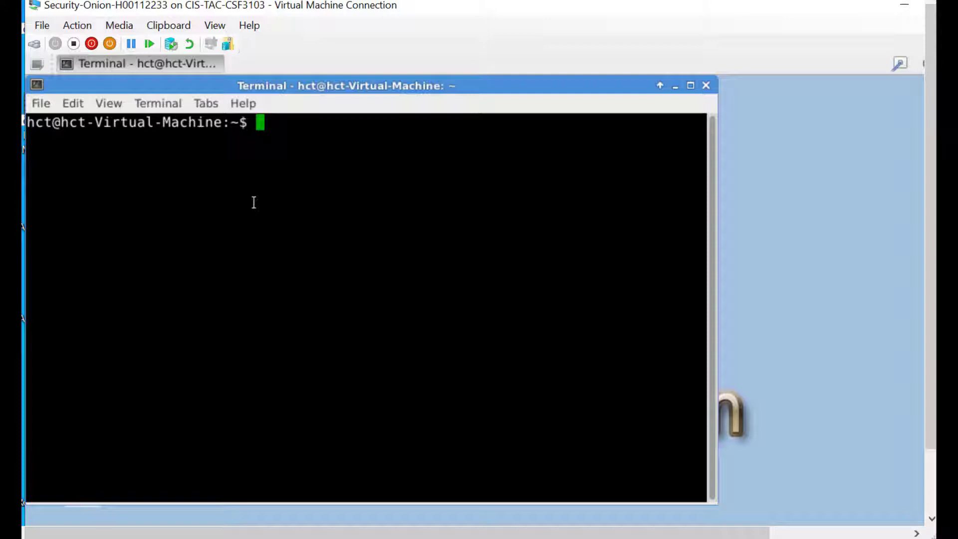
Install Ostinato with the command sudo apt-get install ostinato, authenticating with the sudo password.
text(sudo )
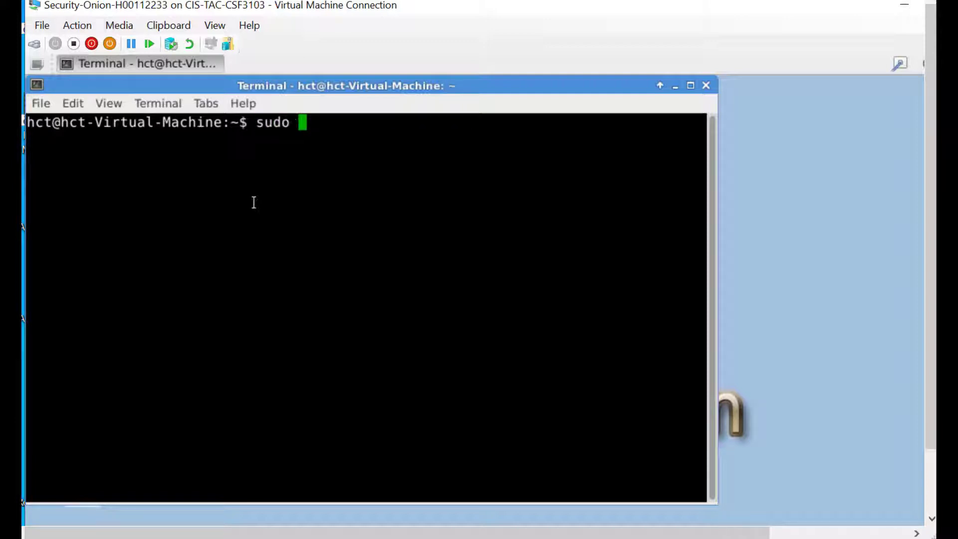
text(apt-)
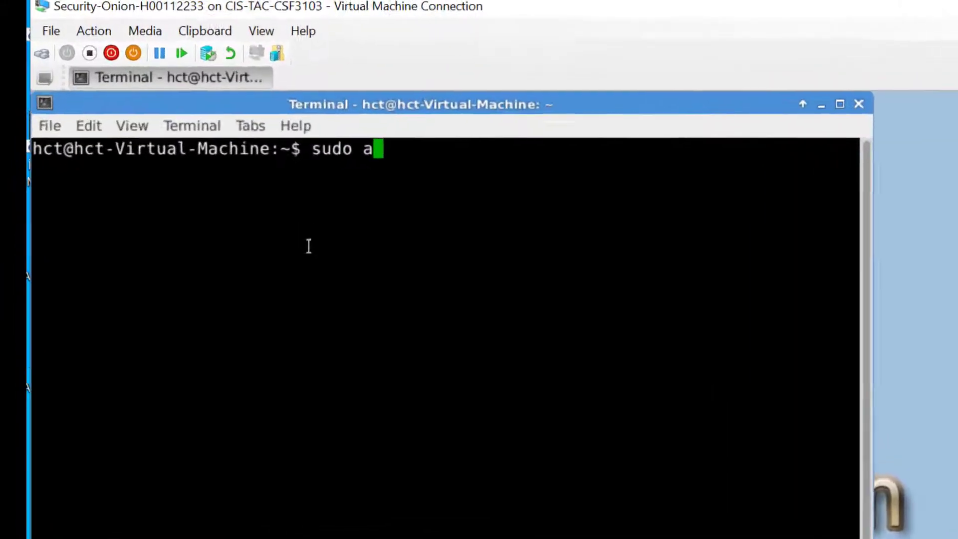
text(get )
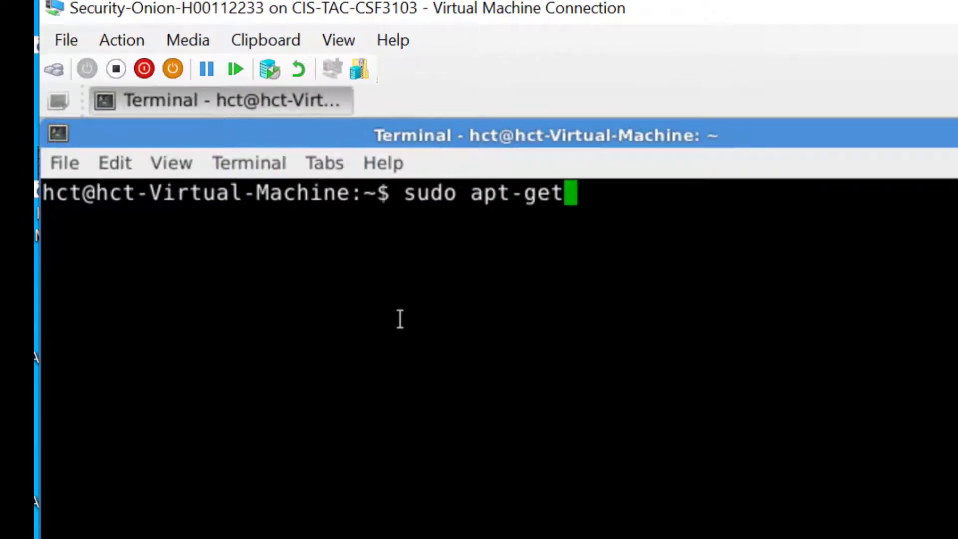
text(install )
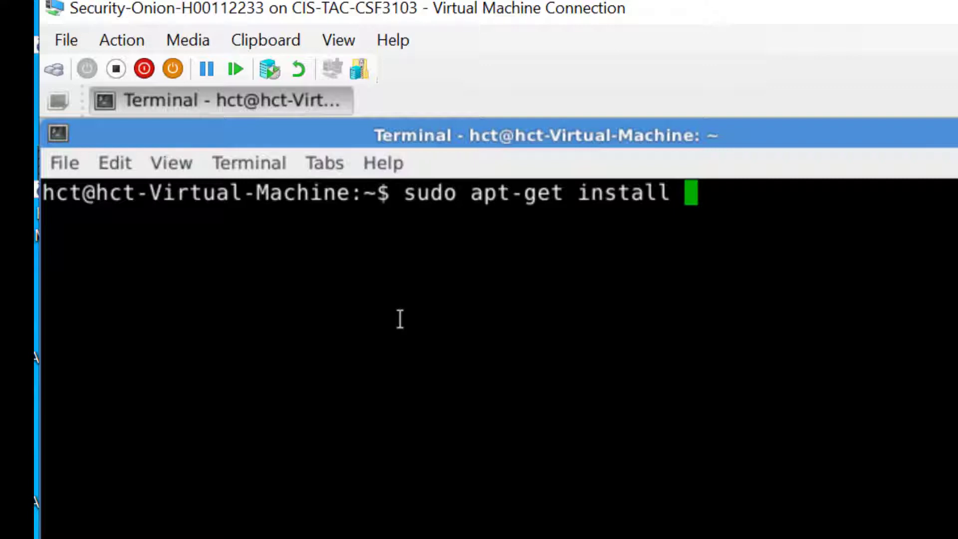
text(ost)
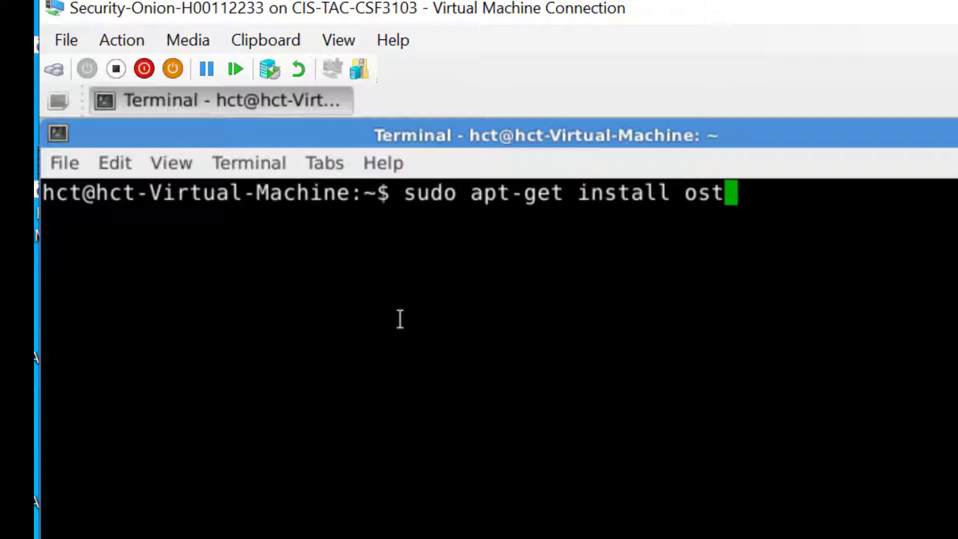
text(inato)
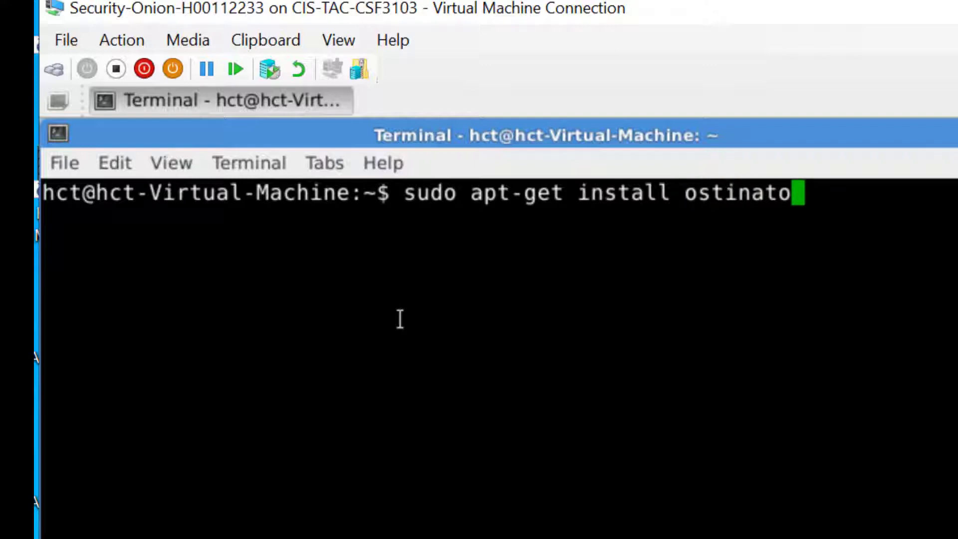
key(Return)
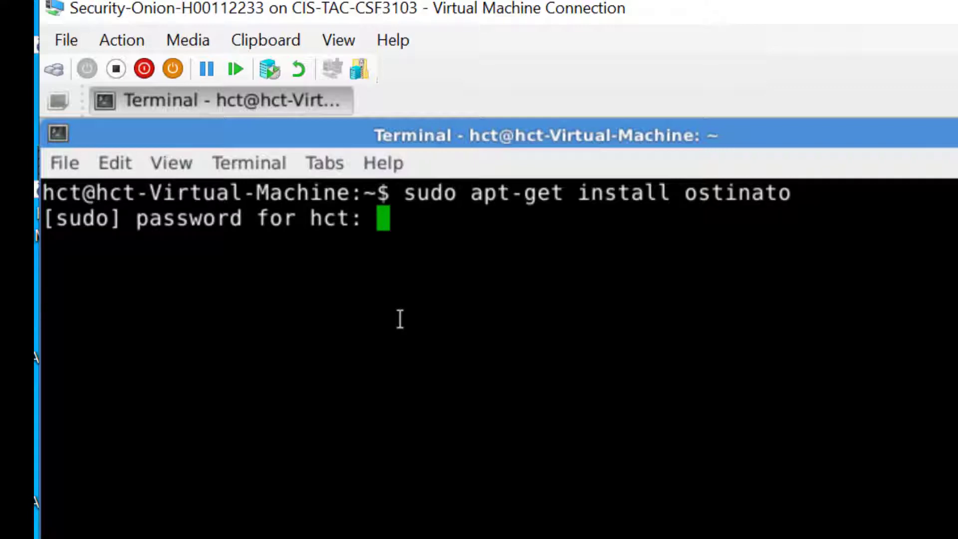
key(Return)
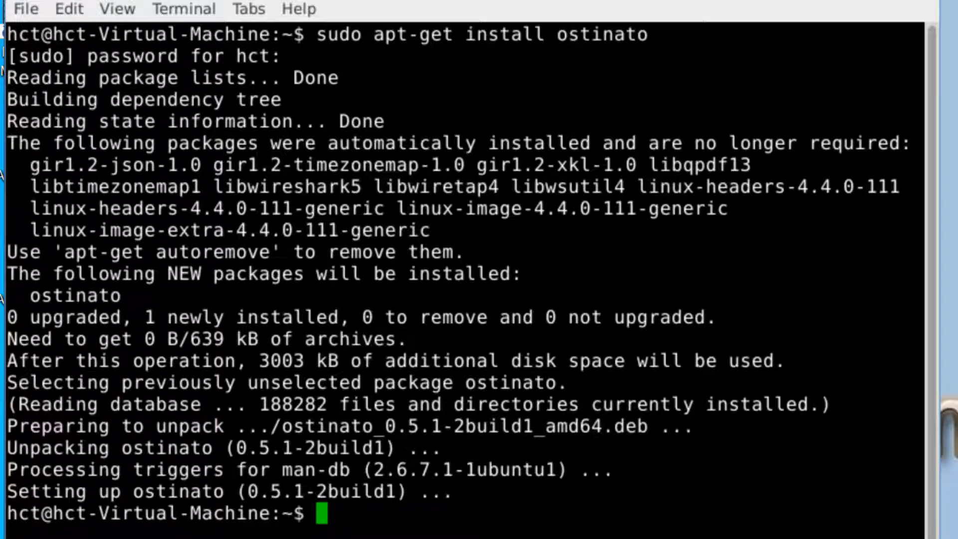
Consult the Task2 instructions in the Word lab document and return to the Security Onion virtual machine.
click(739, 538)
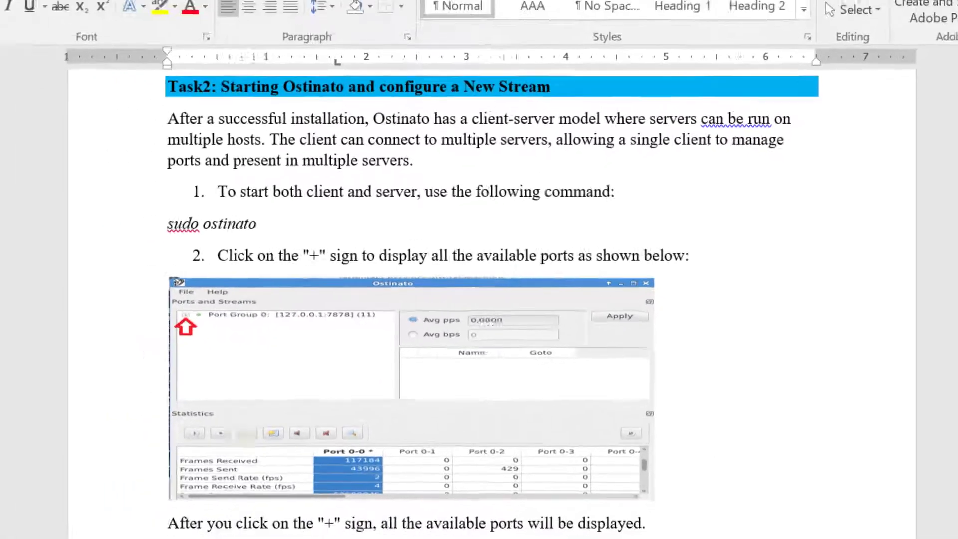
mouse_move(746, 537)
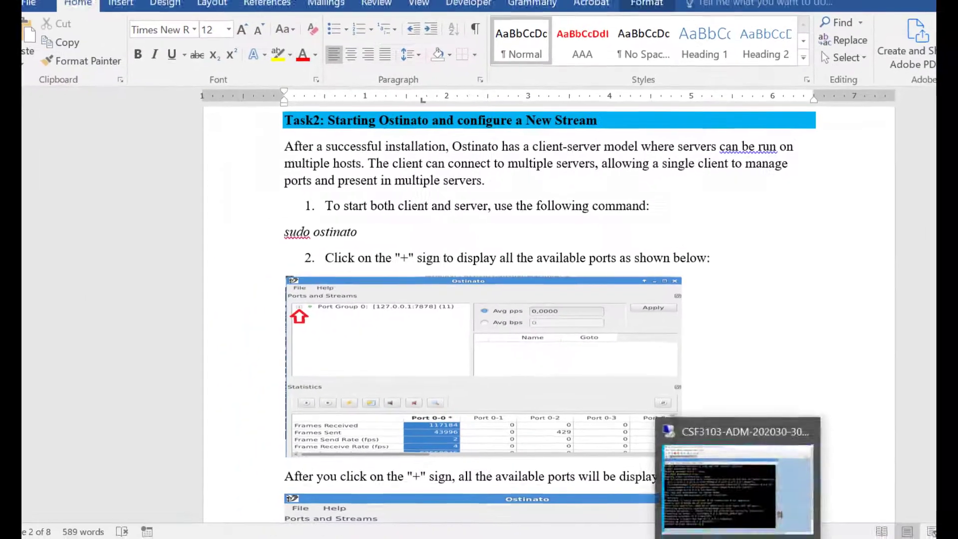
click(779, 513)
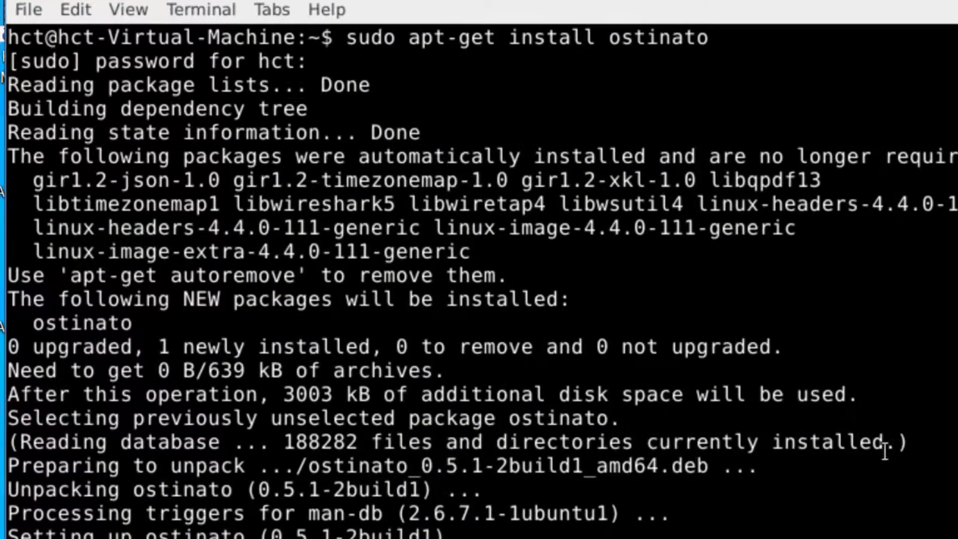
Clear the terminal and start the Ostinato client and server with the command sudo ostinato.
key(ctrl+l)
text(sudo )
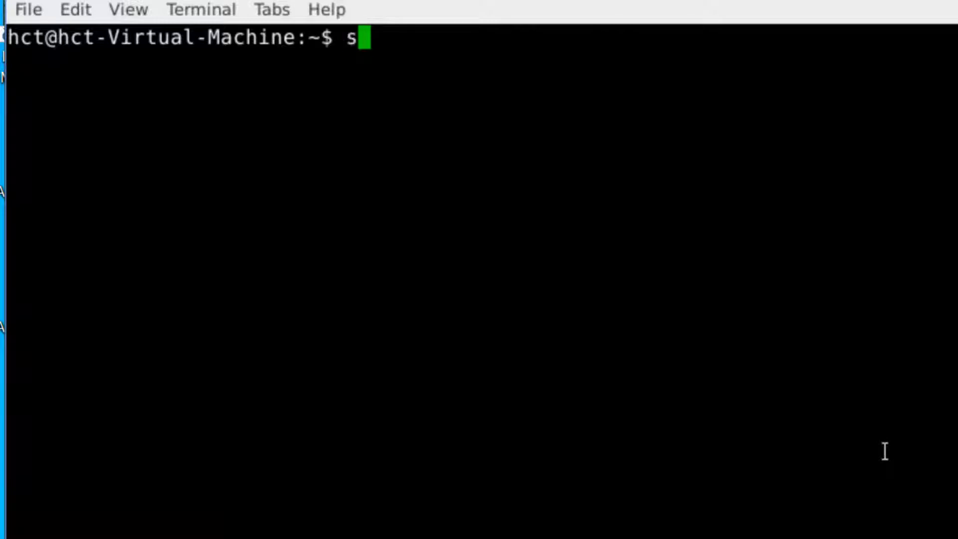
text(ostina)
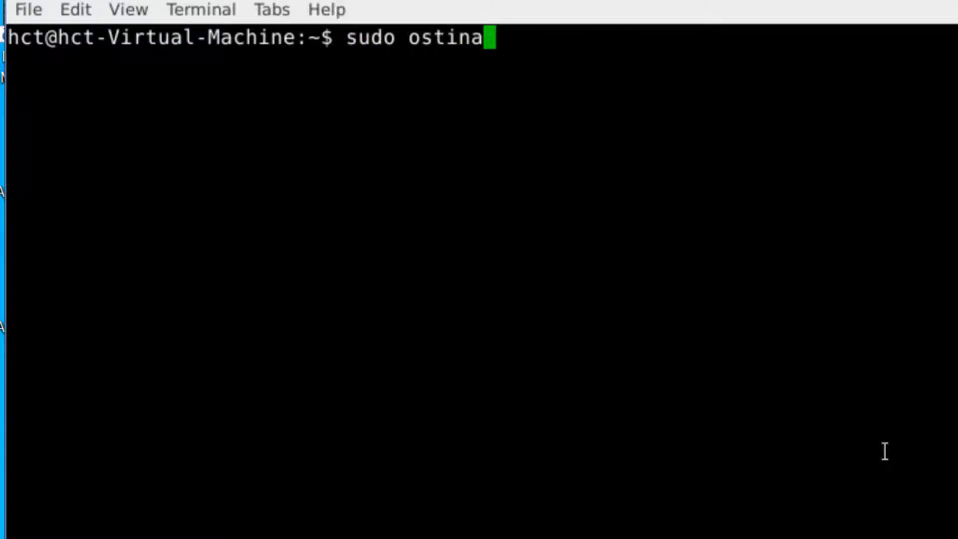
text(to)
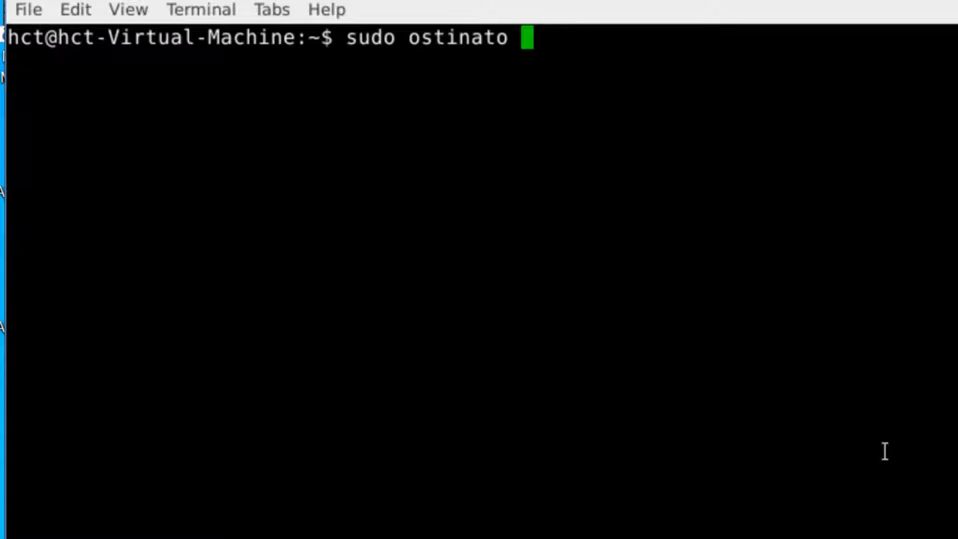
key(Return)
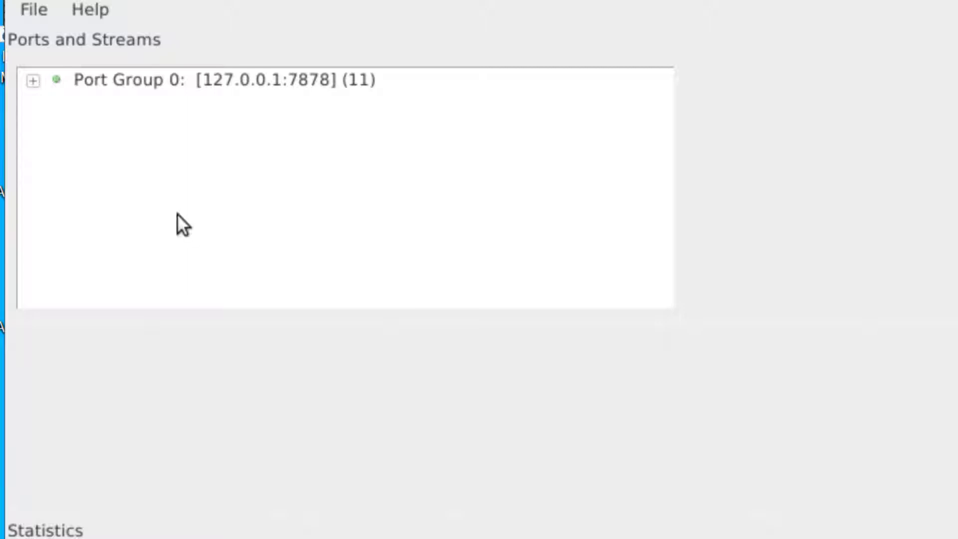
Expand Port Group 0 and add a new stream to Port 10: lo.
click(33, 80)
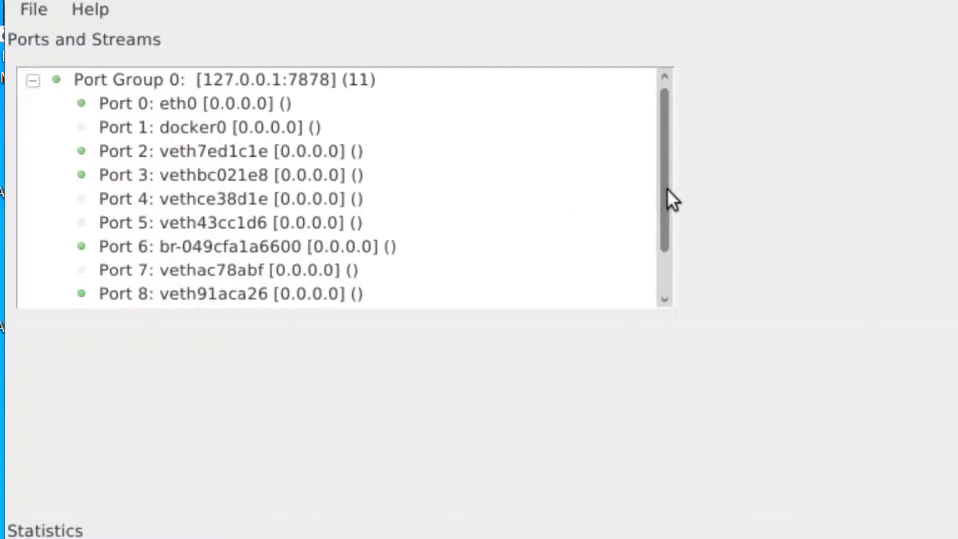
drag(667, 194, 667, 310)
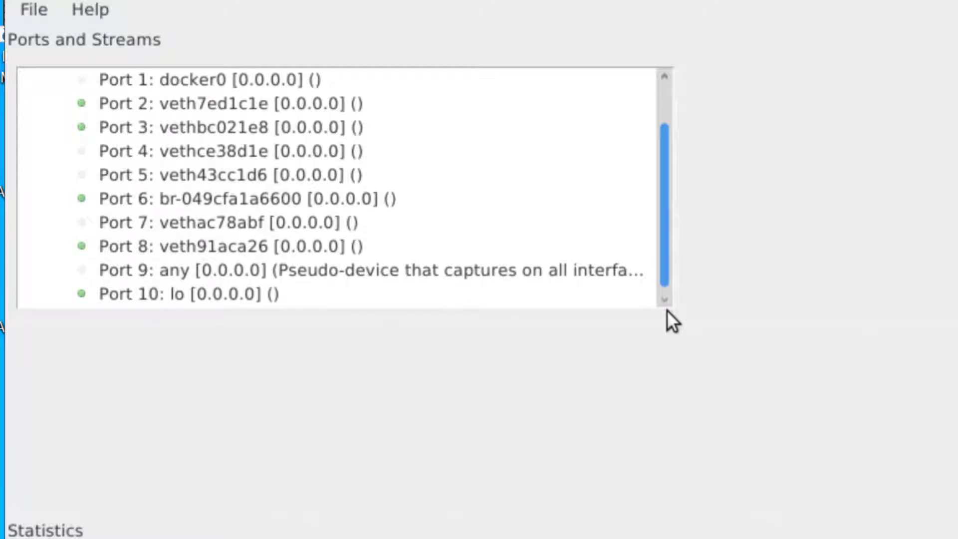
drag(667, 310, 666, 310)
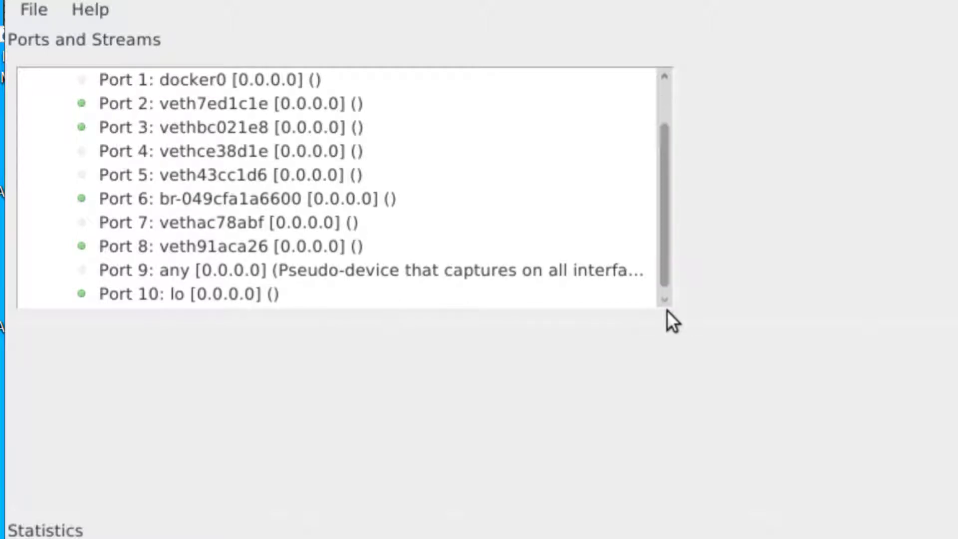
click(182, 308)
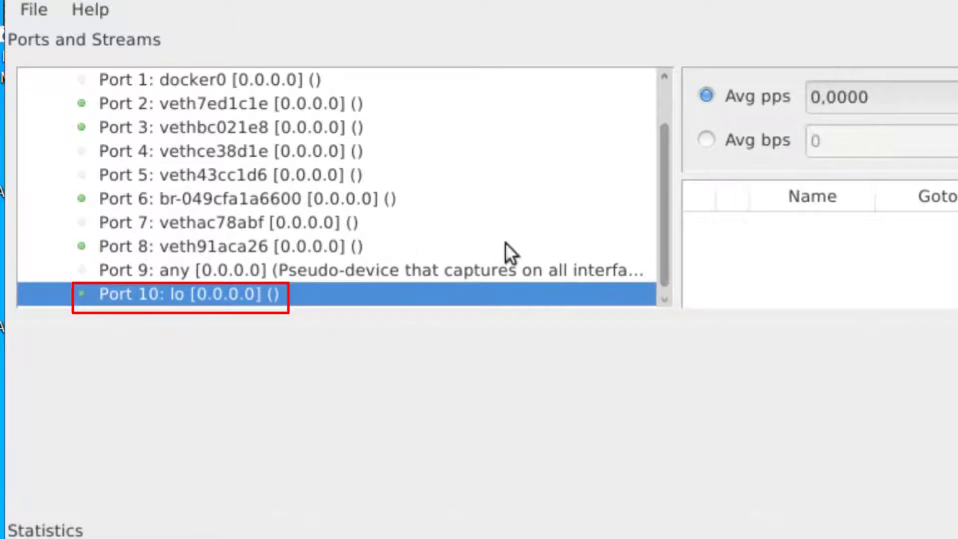
right_click(747, 250)
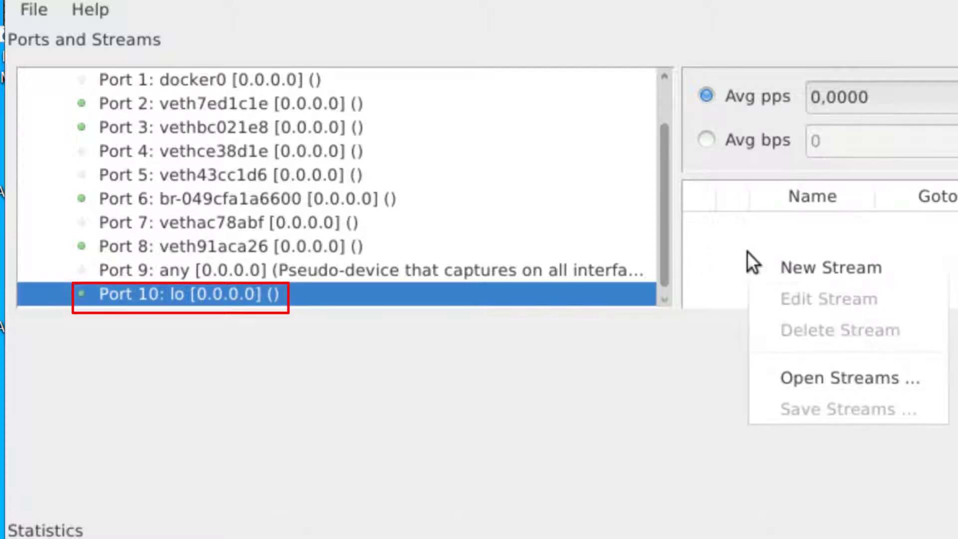
click(780, 270)
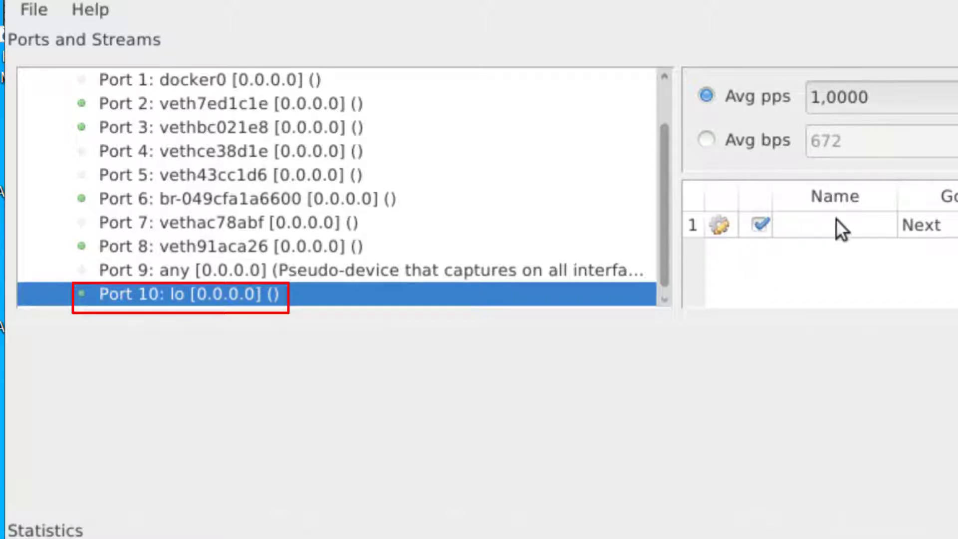
Open the new stream on Port 10 for editing and maximize the Edit Stream window.
right_click(720, 226)
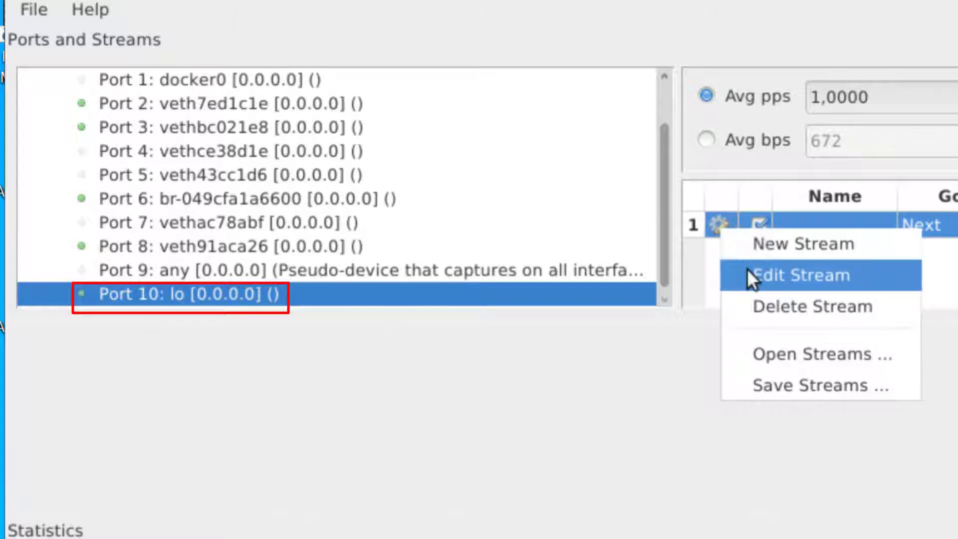
click(715, 256)
click(720, 225)
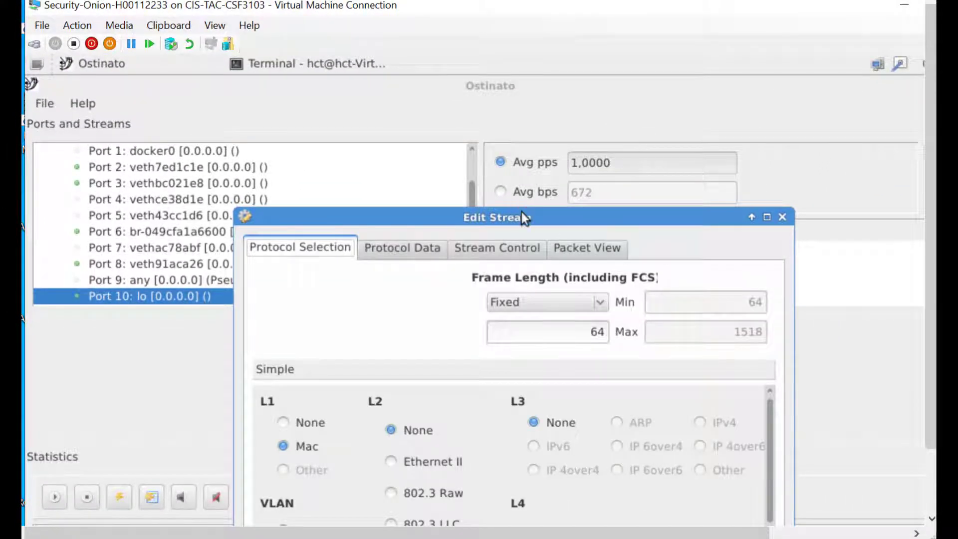
drag(521, 215, 426, 58)
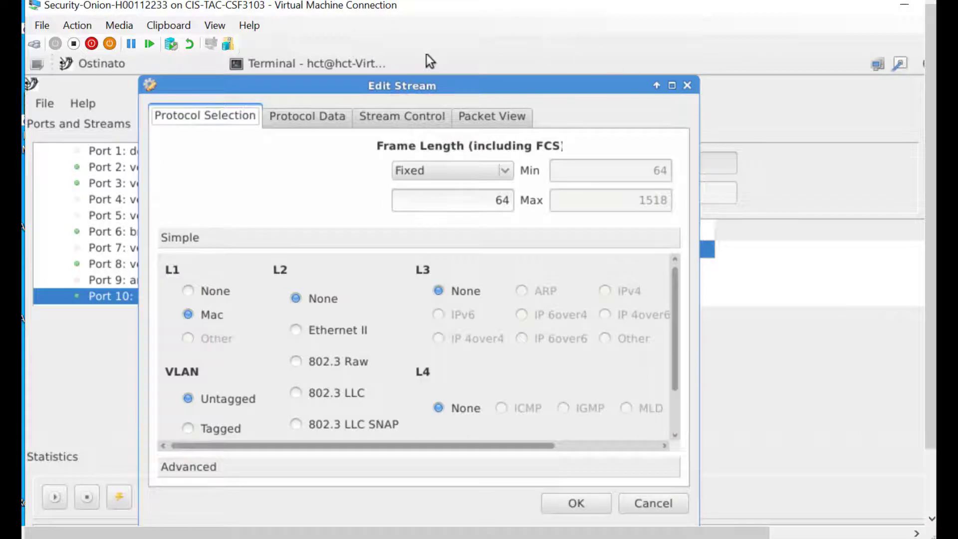
click(673, 91)
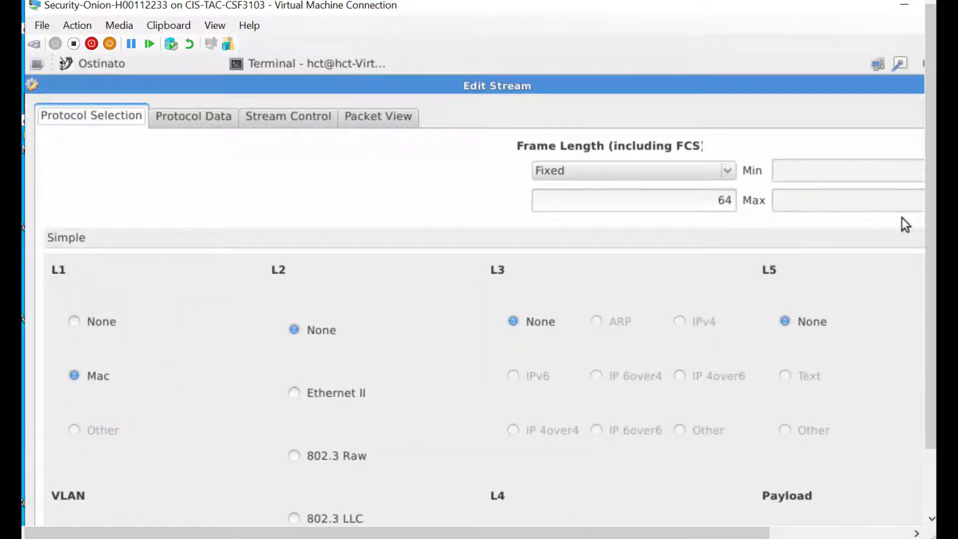
Choose Ethernet II for L2, IPv4 for L3 and TCP for L4 as the stream's protocols.
drag(933, 251, 935, 318)
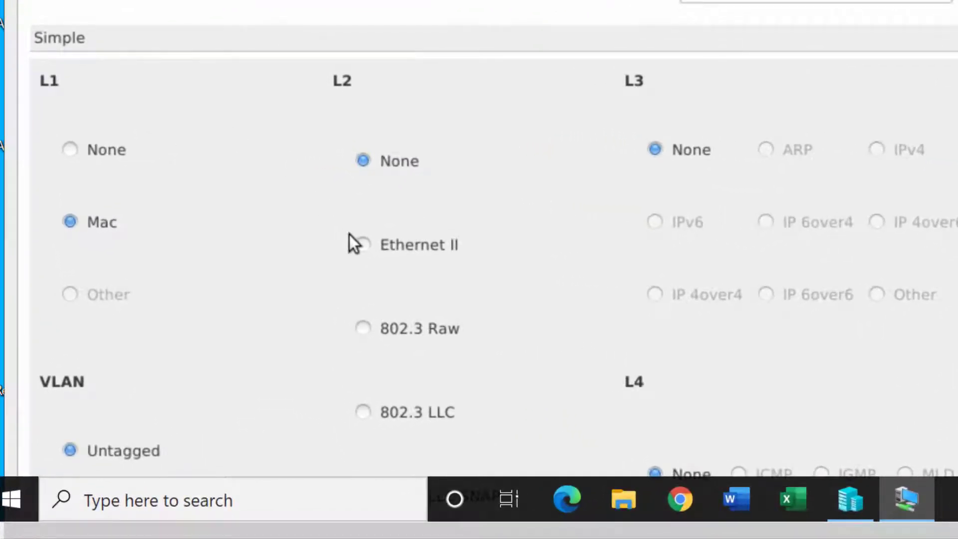
click(370, 246)
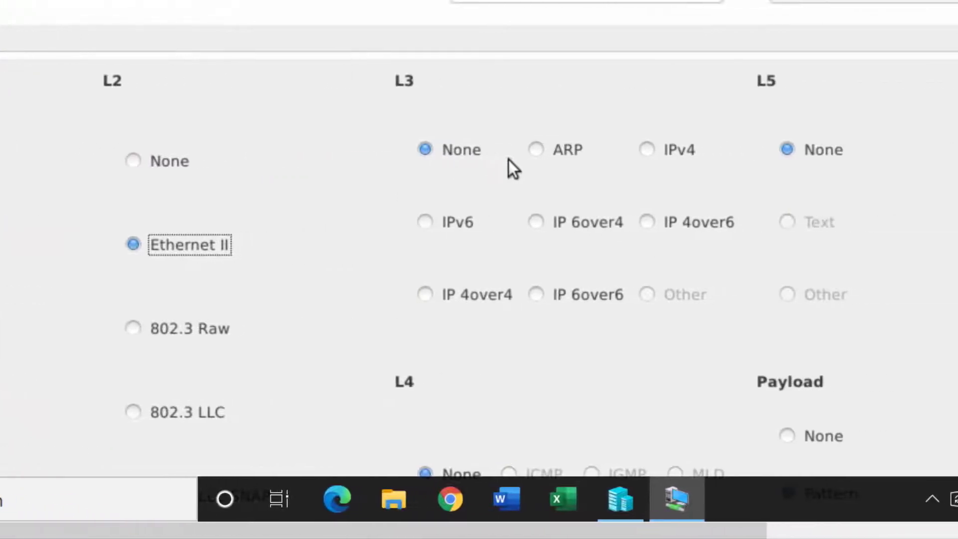
click(647, 150)
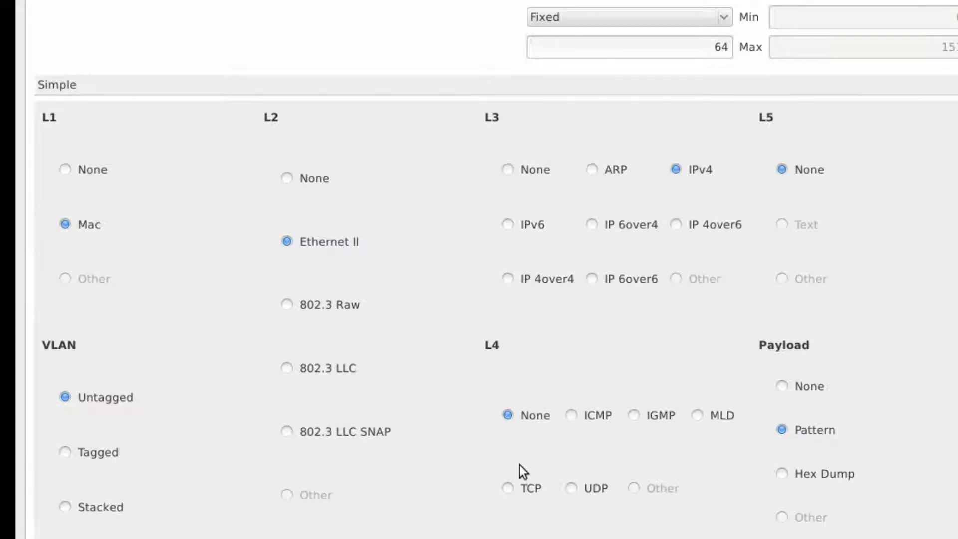
click(516, 487)
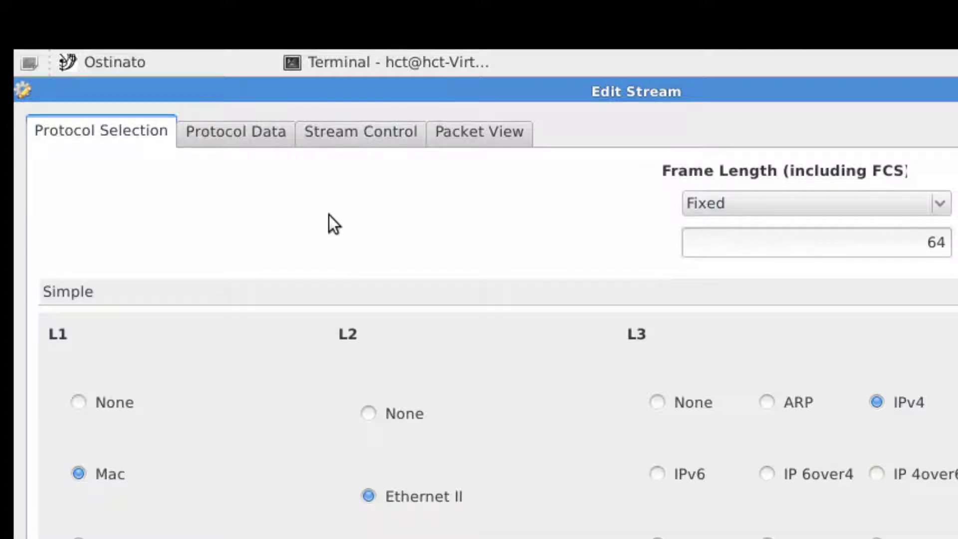
Set the source address to 1.1.1.1 in the stream's Internet Protocol ver 4 data.
click(264, 139)
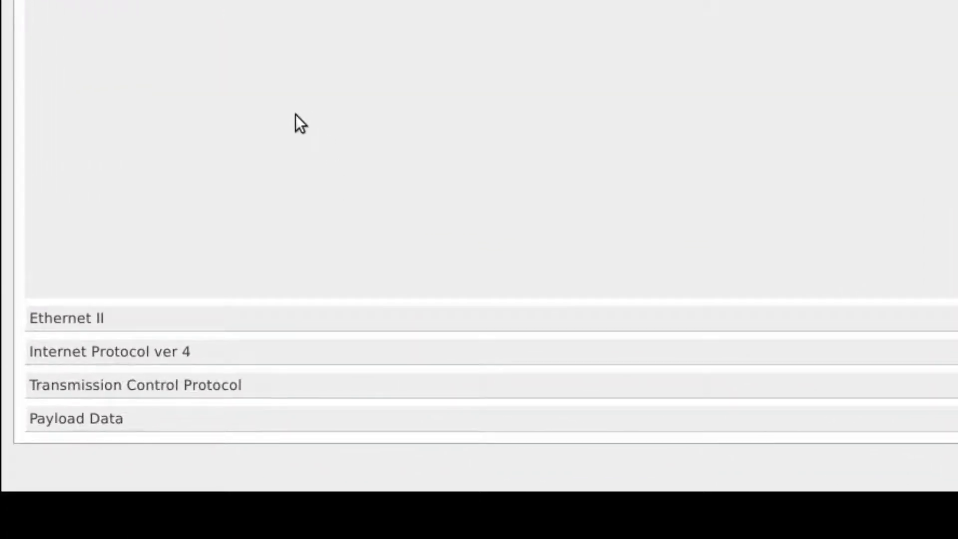
click(283, 357)
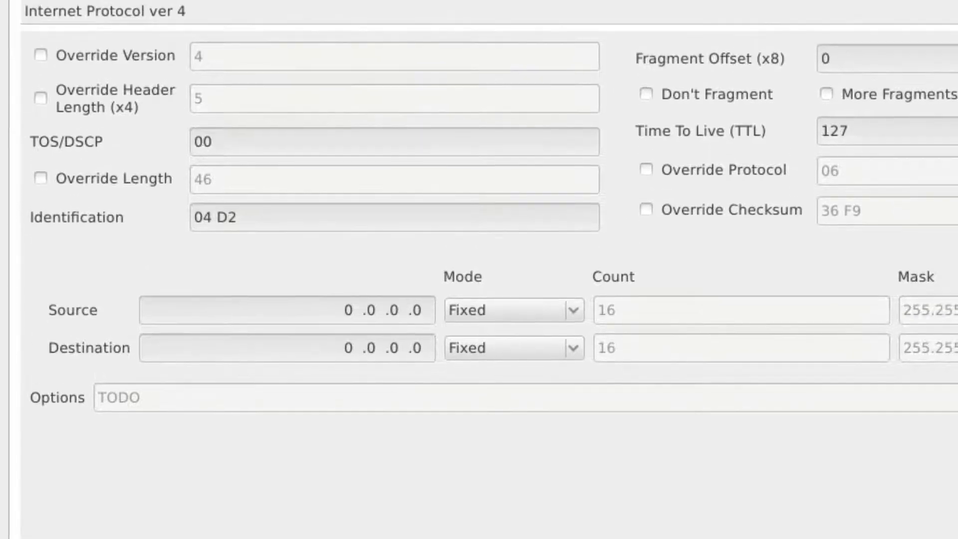
click(353, 316)
key(BackSpace)
text(1 .1 .1 .1)
Set the IPv4 destination address of the stream to 2.2.2.2.
right_click(353, 352)
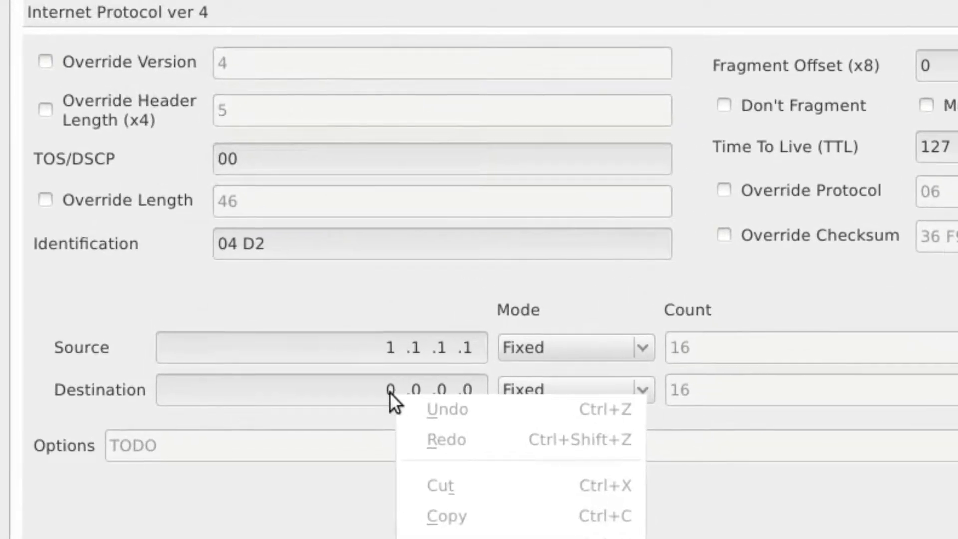
key(Escape)
click(392, 392)
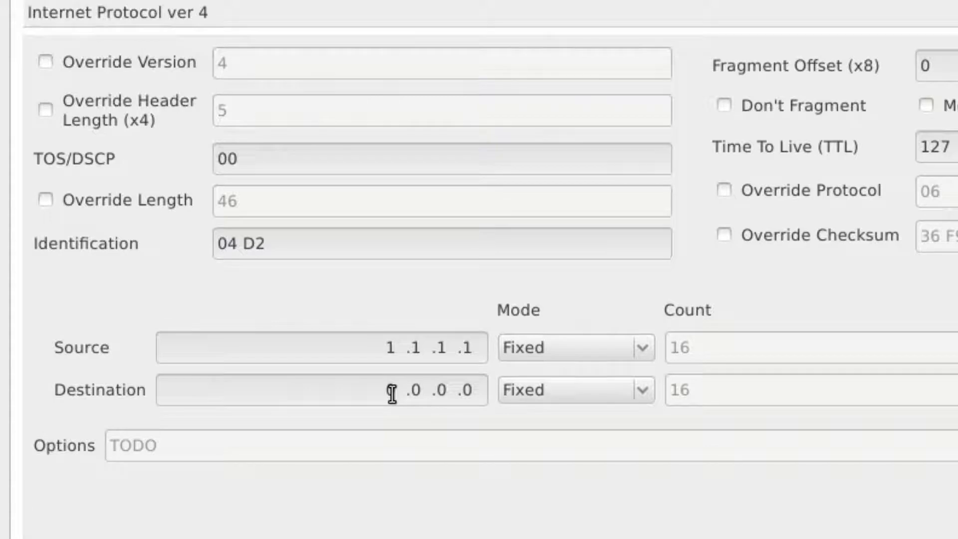
text(2 .2 .2 .2)
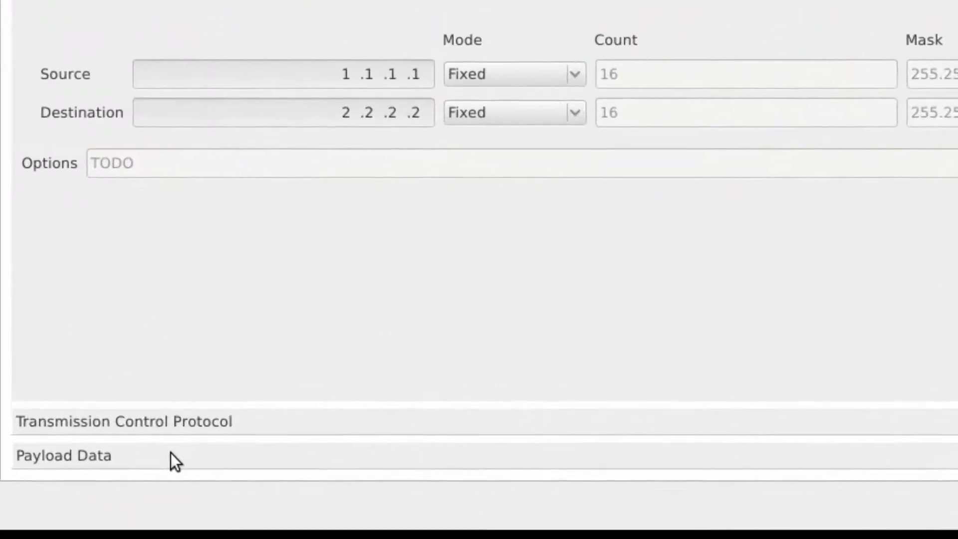
Set the stream's payload data type to Random.
click(269, 470)
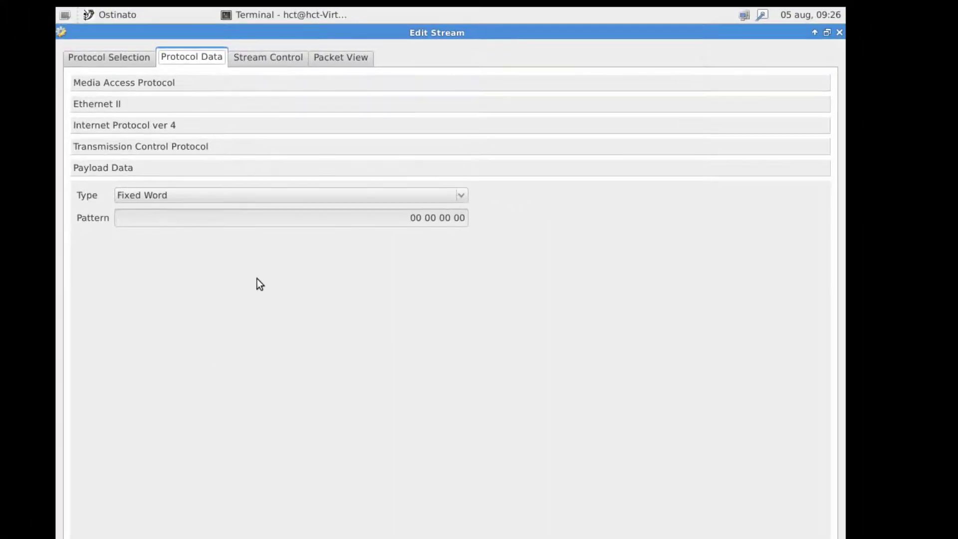
click(249, 196)
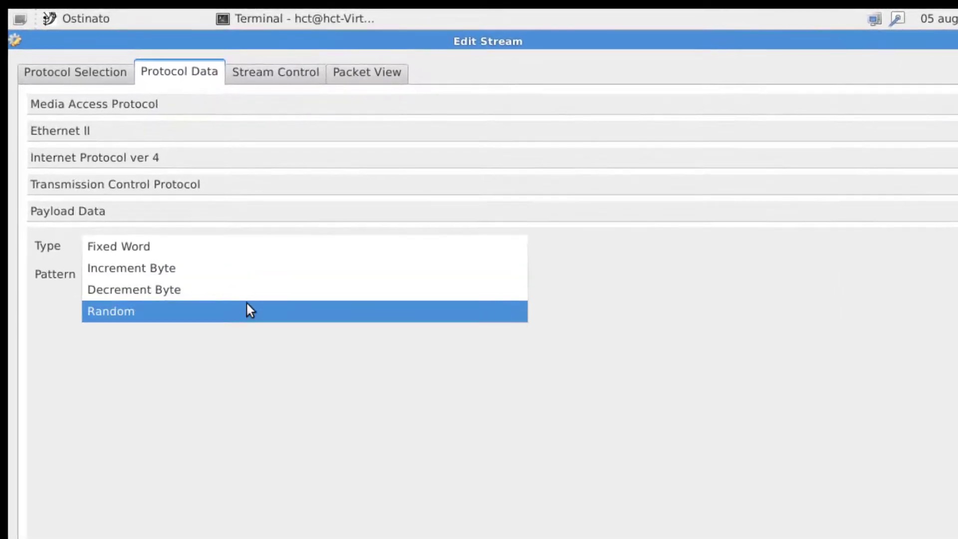
click(247, 307)
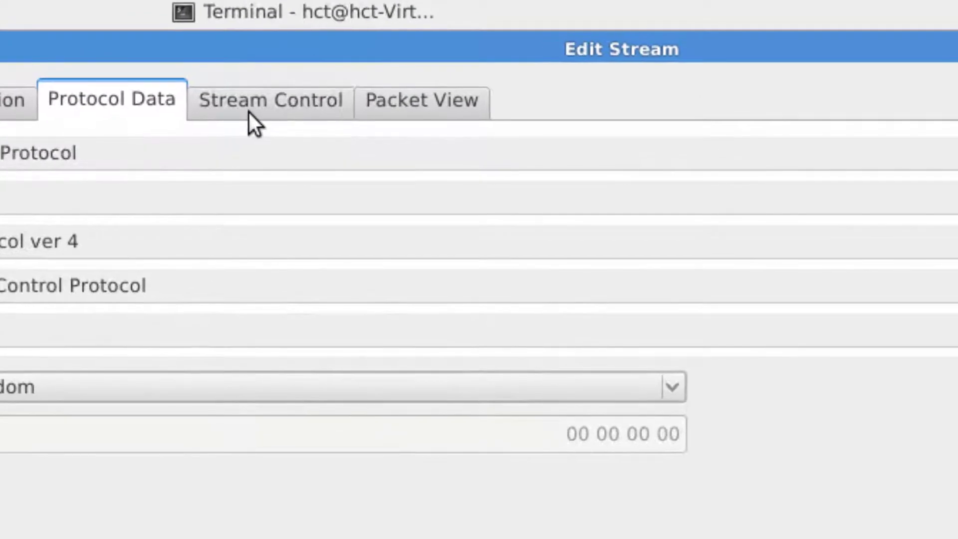
Set the number of packets to 30 in the stream's control settings.
click(260, 85)
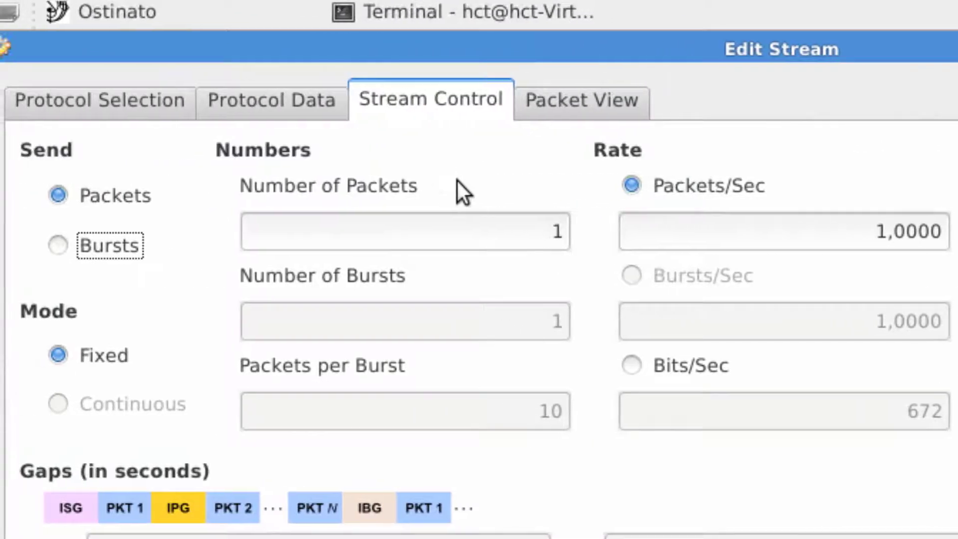
click(534, 230)
drag(533, 231, 561, 230)
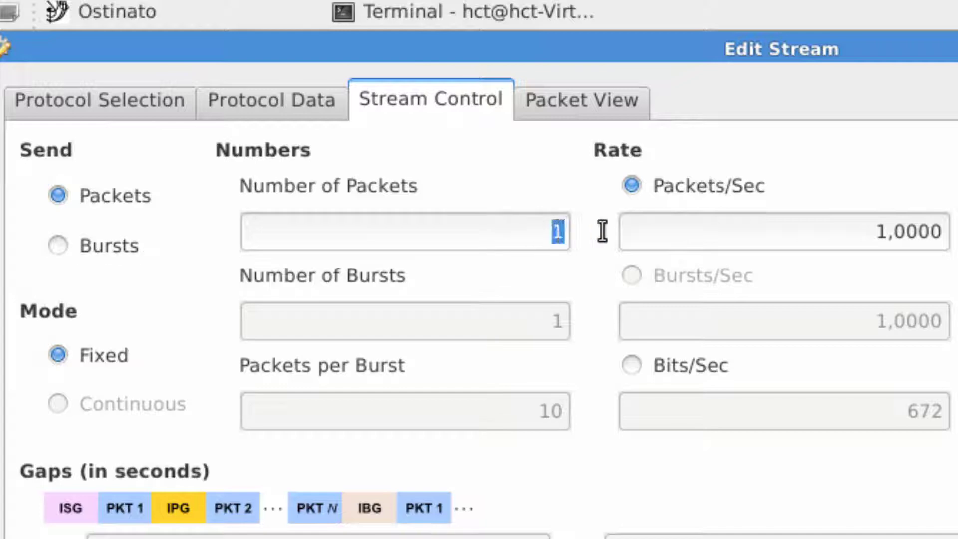
text(30)
Inspect the IPv4 and payload fields in the packet preview and accept the stream's settings.
click(588, 109)
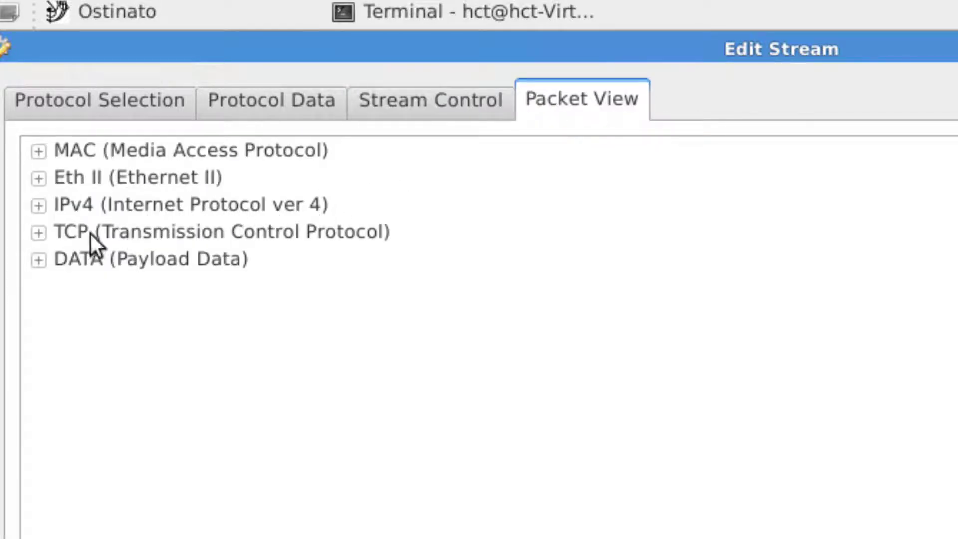
click(45, 212)
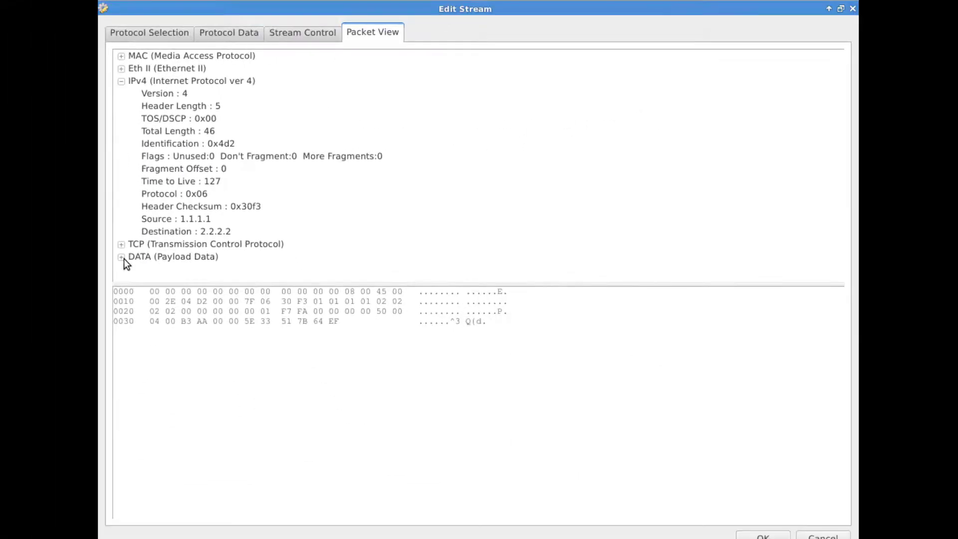
click(123, 258)
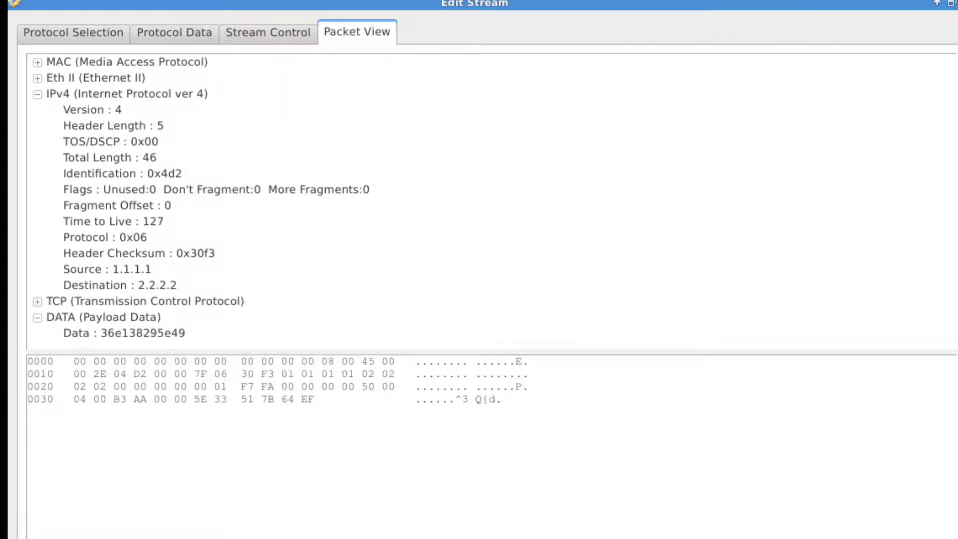
key(Return)
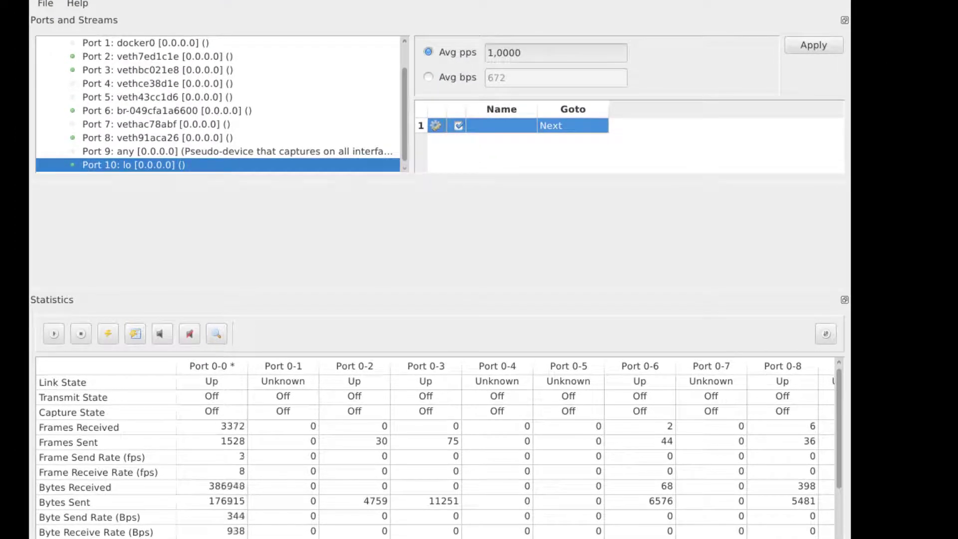
Select the Port 0-10 column in the statistics table and start transmitting on that port.
scroll(509, 449, right, 2)
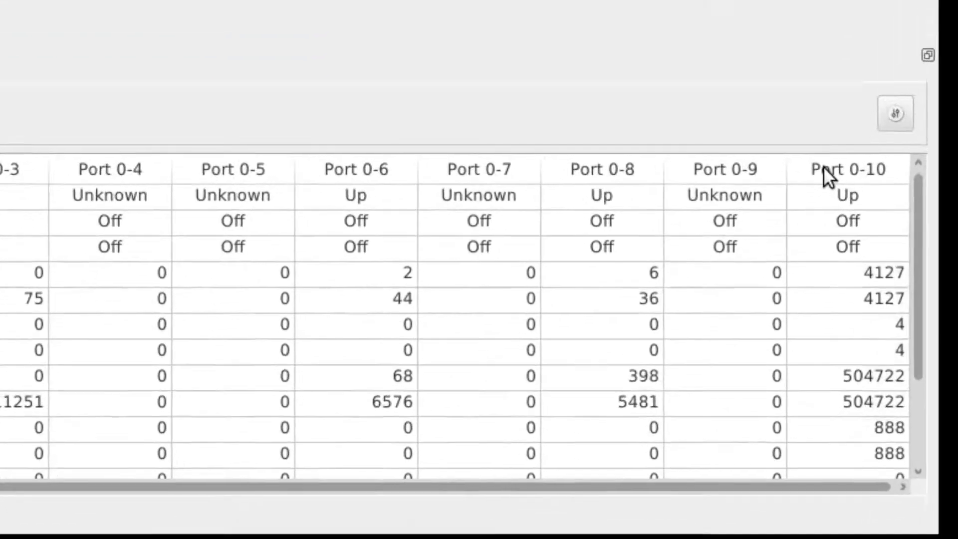
click(825, 156)
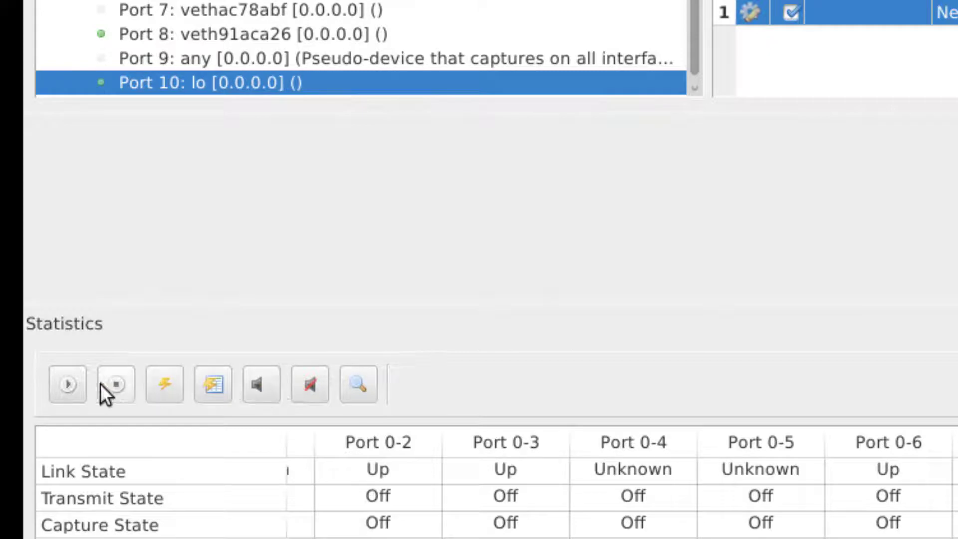
click(72, 383)
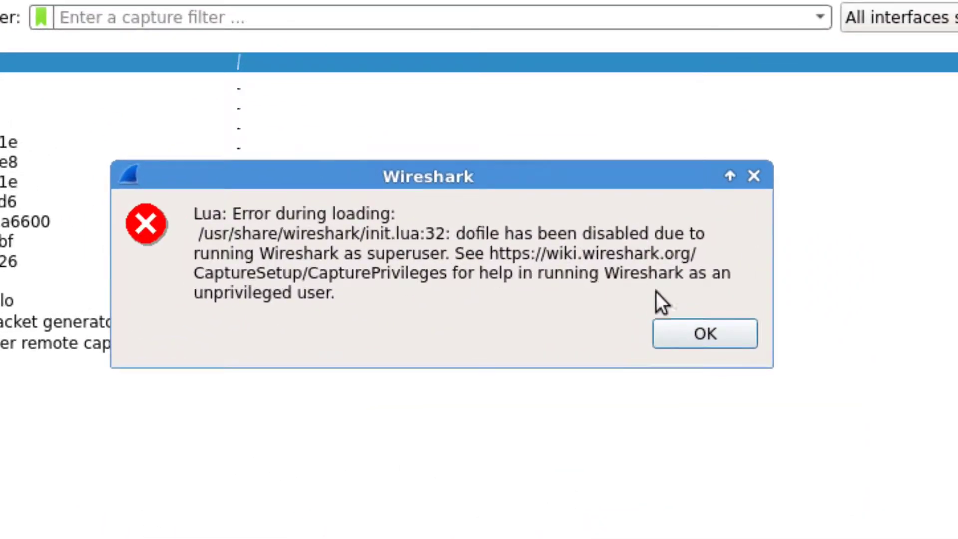
Filter the Wireshark capture with ip.addr == 1.1.1.1 and expand the first matching frame's Internet Protocol Version 4 details.
click(674, 328)
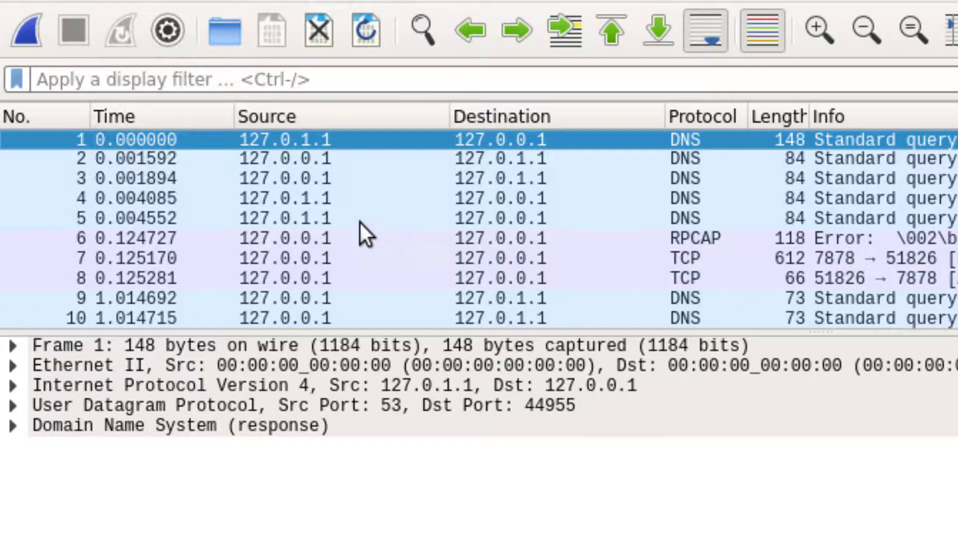
click(345, 86)
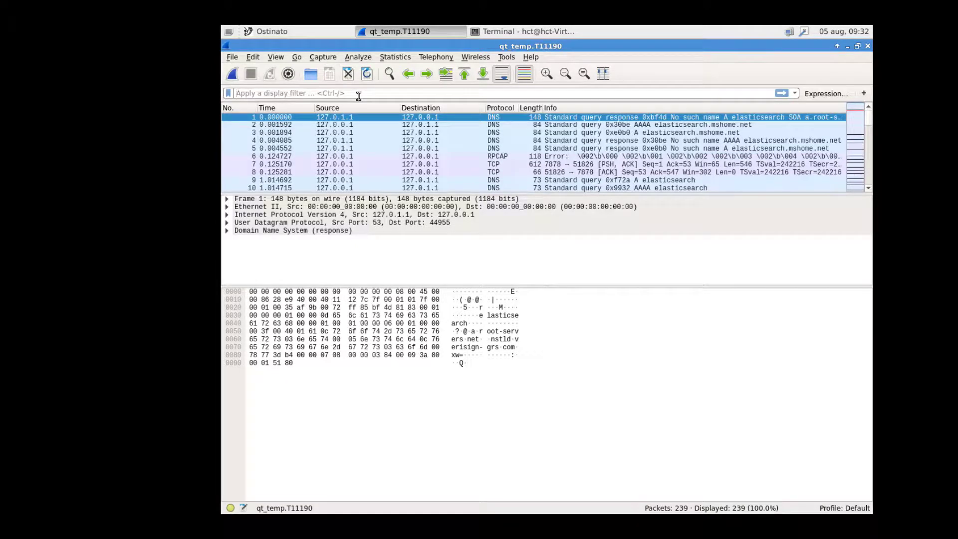
text(i)
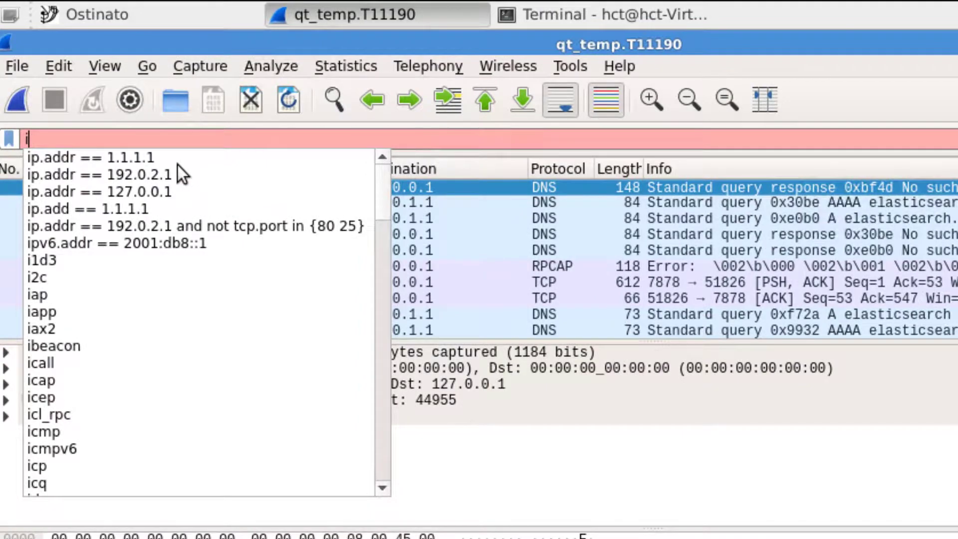
click(151, 164)
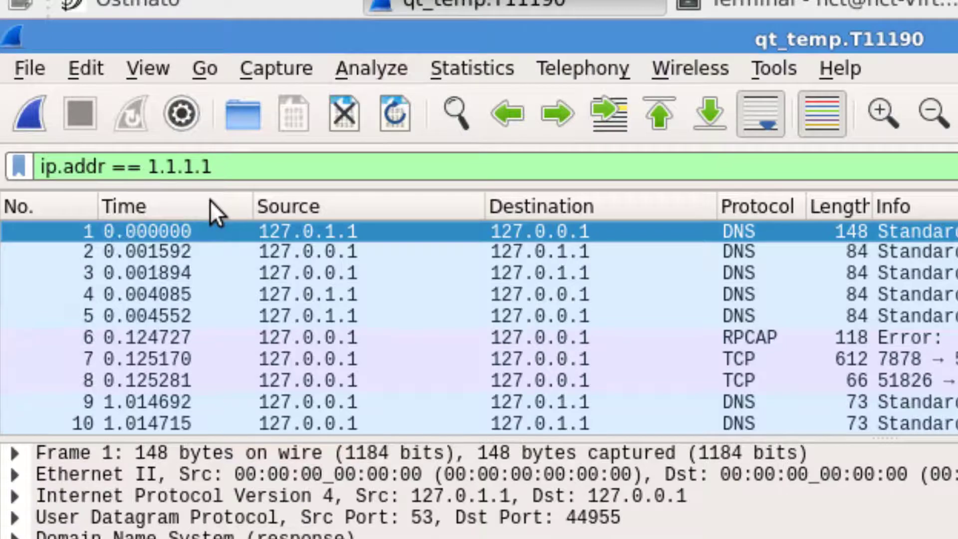
key(Return)
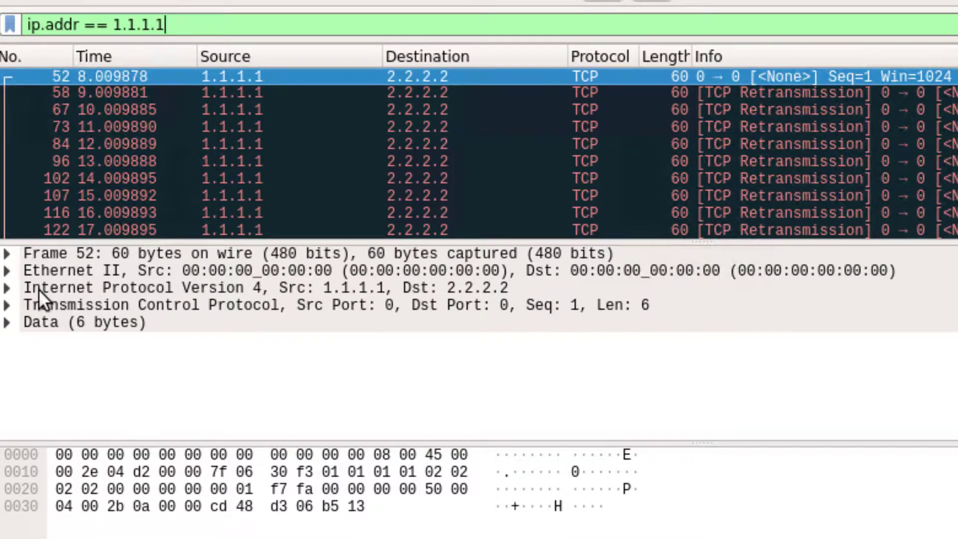
click(8, 289)
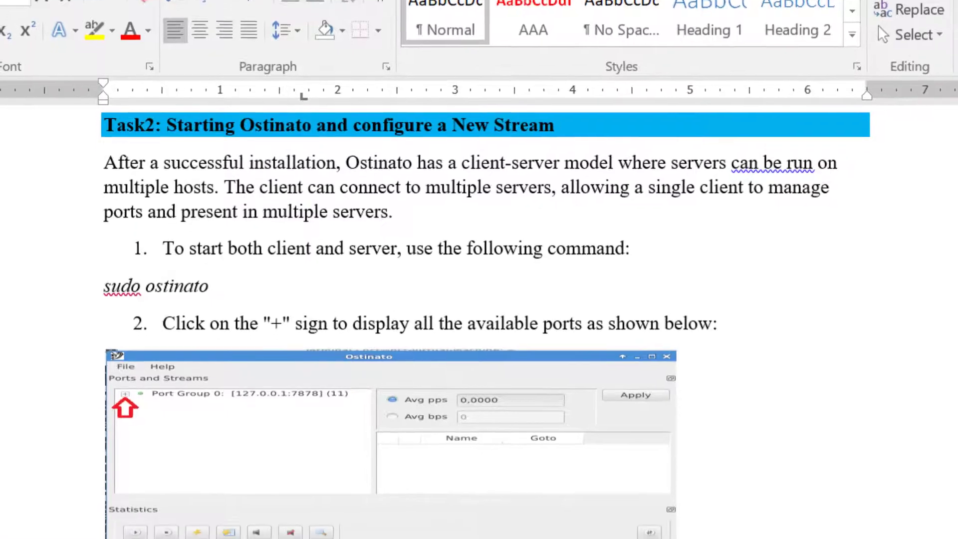
Switch to the lab manual in Word and review the Task2 instructions from starting Ostinato to the first-frame questions.
scroll(488, 470, down, 5)
scroll(488, 469, down, 15)
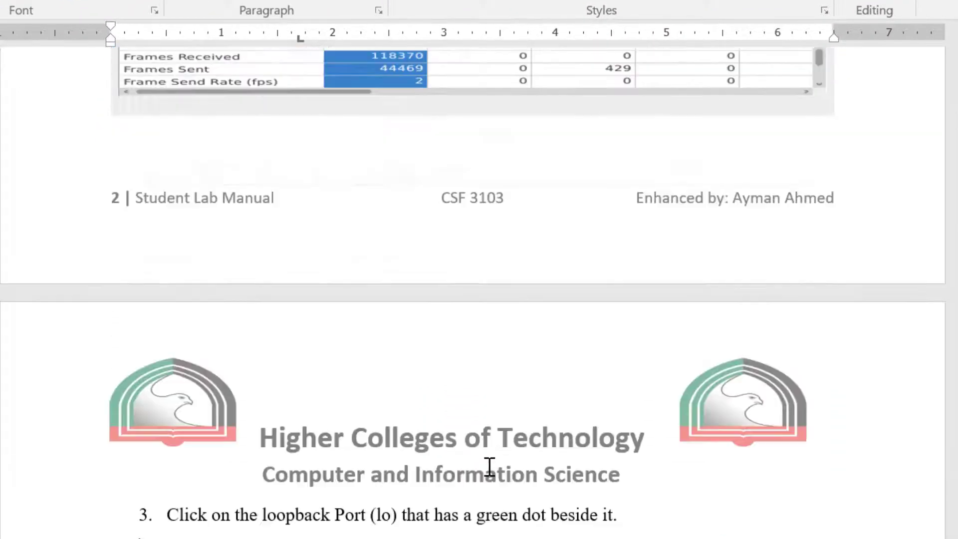
scroll(467, 419, down, 20)
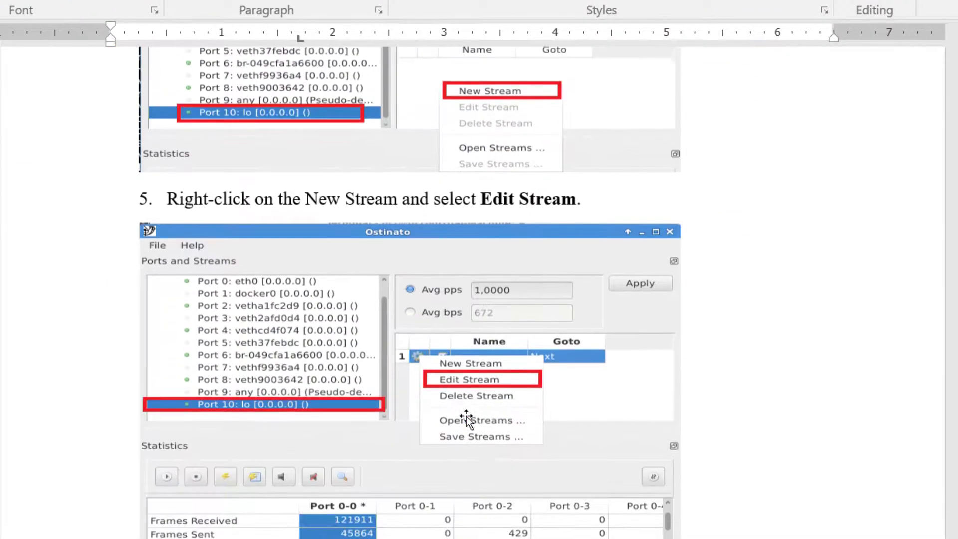
scroll(468, 417, down, 20)
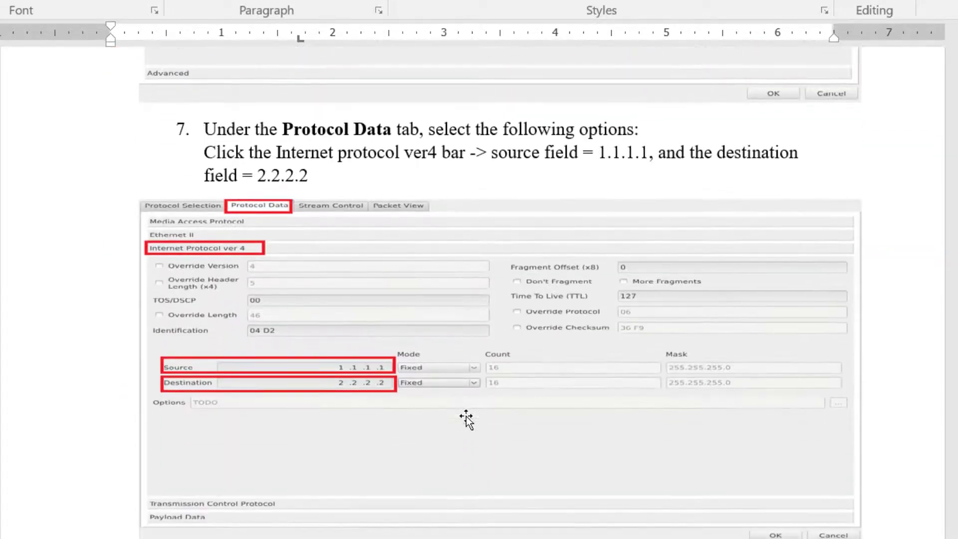
scroll(467, 418, down, 20)
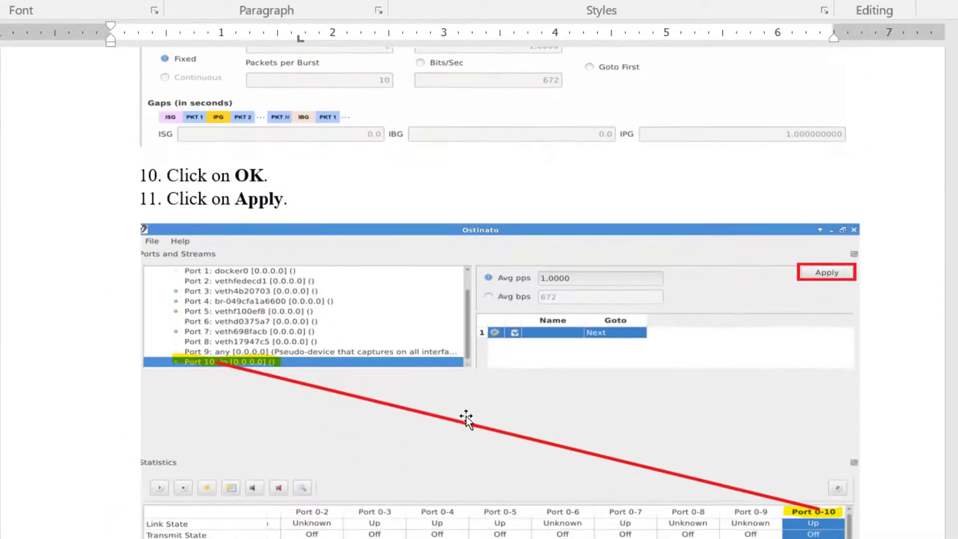
scroll(466, 419, down, 20)
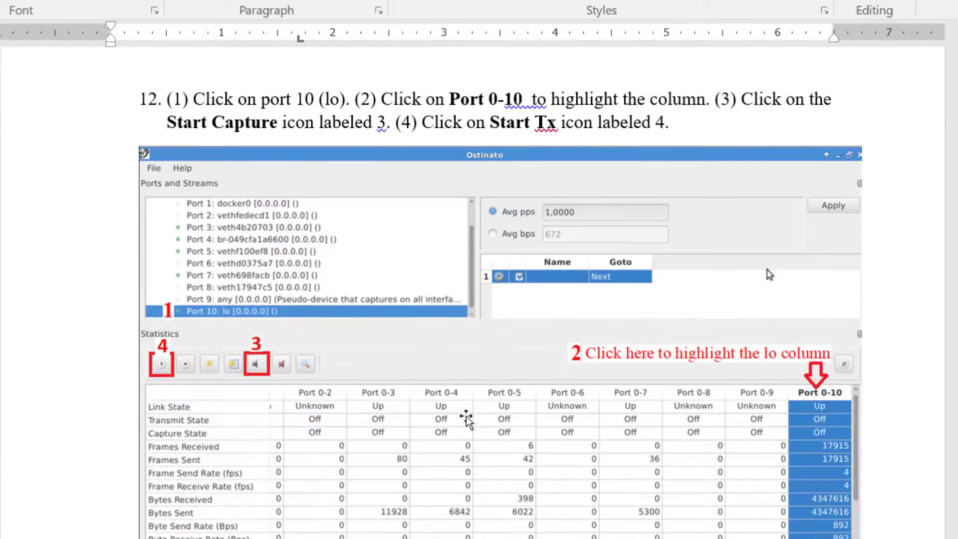
scroll(466, 419, down, 20)
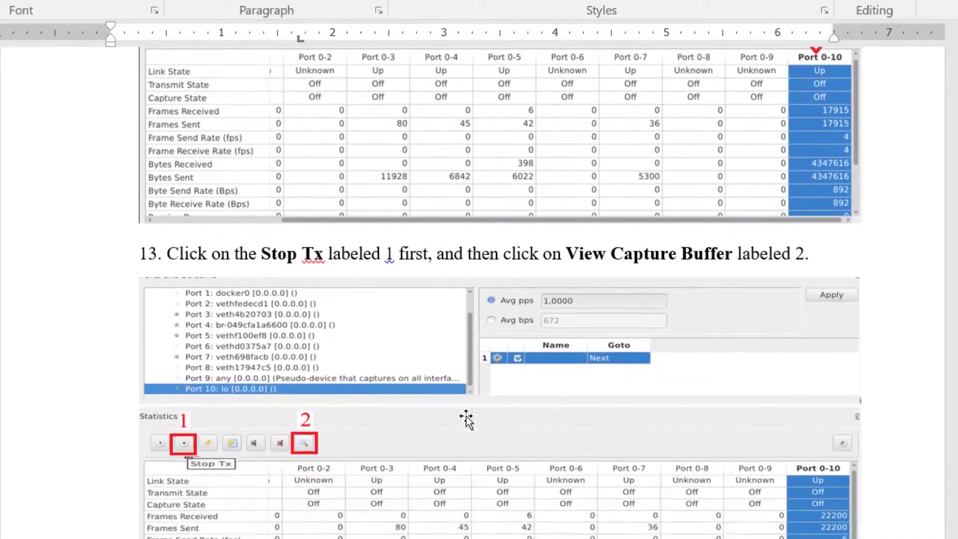
scroll(466, 417, down, 15)
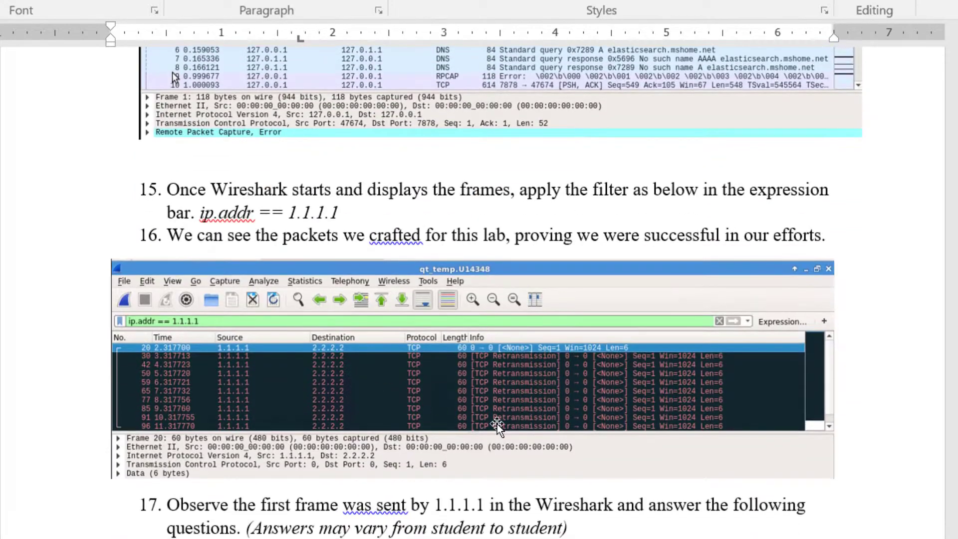
scroll(497, 424, down, 5)
scroll(498, 425, down, 1)
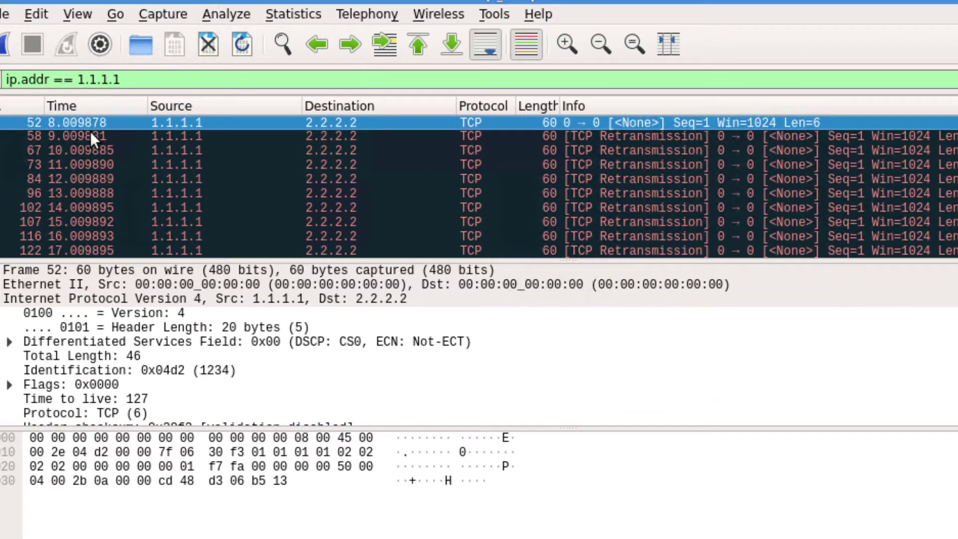
Check the first frame sent by 1.1.1.1 in Wireshark, and read the manual's remaining sections through the Knowledge Check questions.
click(166, 134)
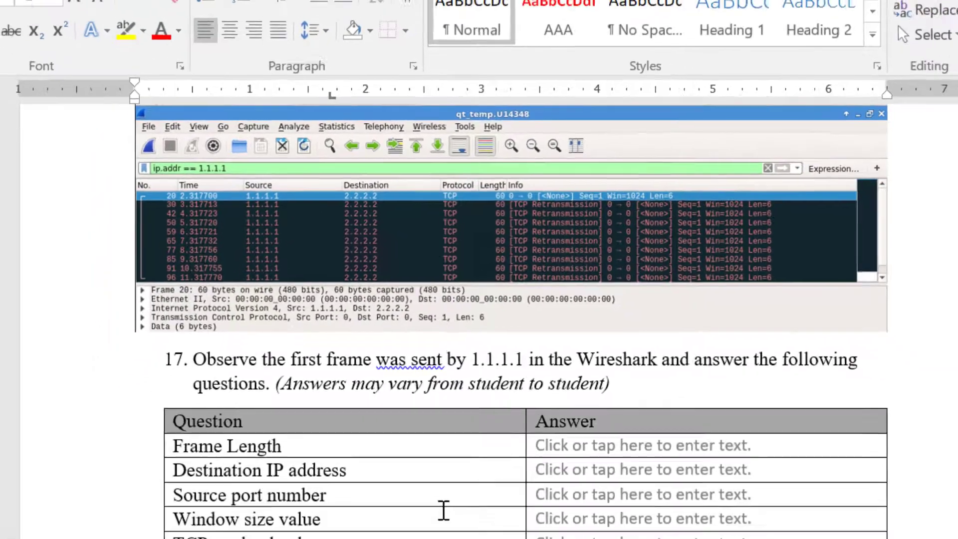
scroll(418, 444, down, 3)
scroll(418, 444, down, 8)
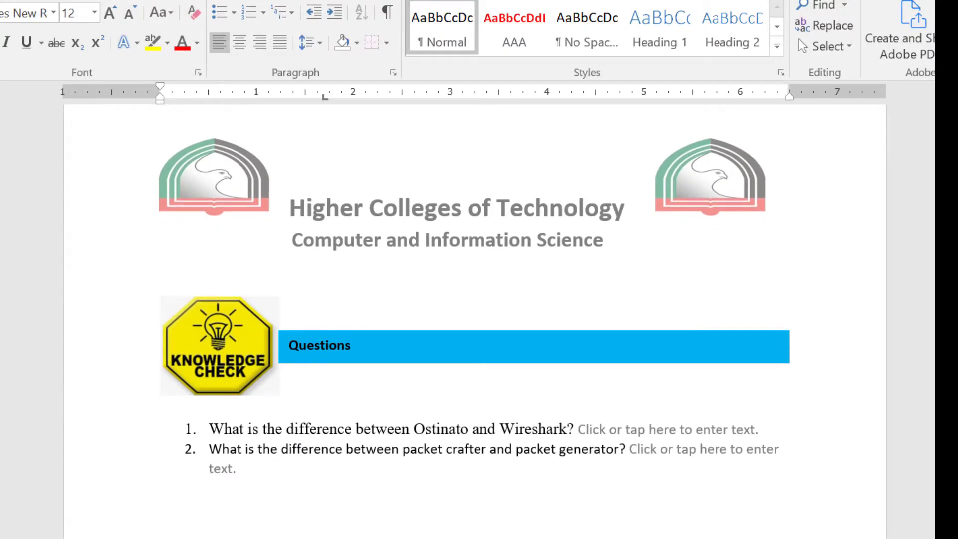
mouse_move(748, 538)
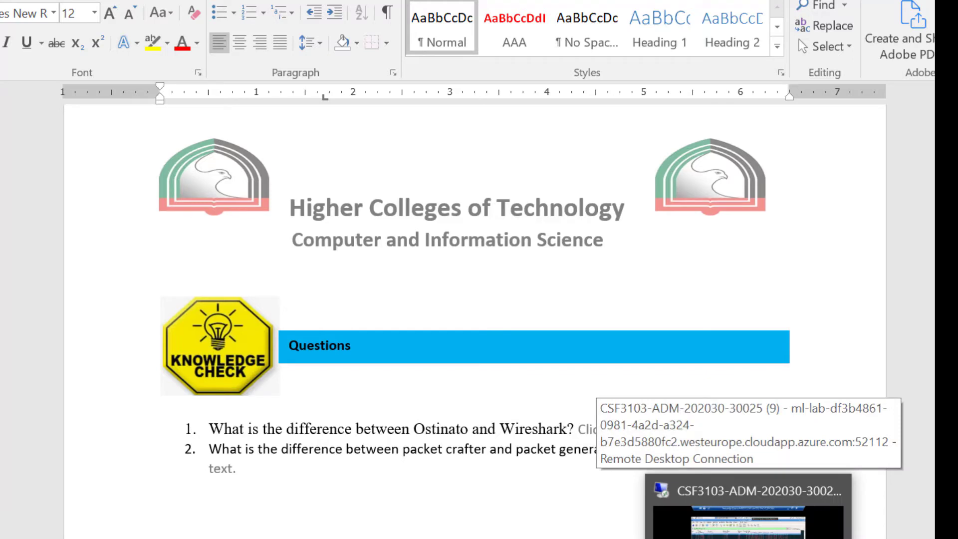